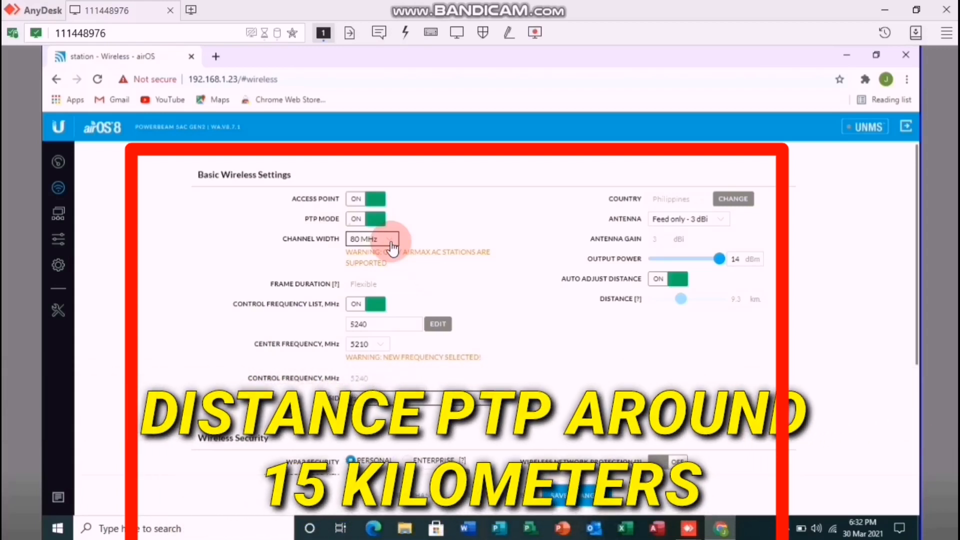
# Turn off the control frequency list and set the output power to 14 dBm in the basic wireless settings.
pyautogui.click(376, 305)
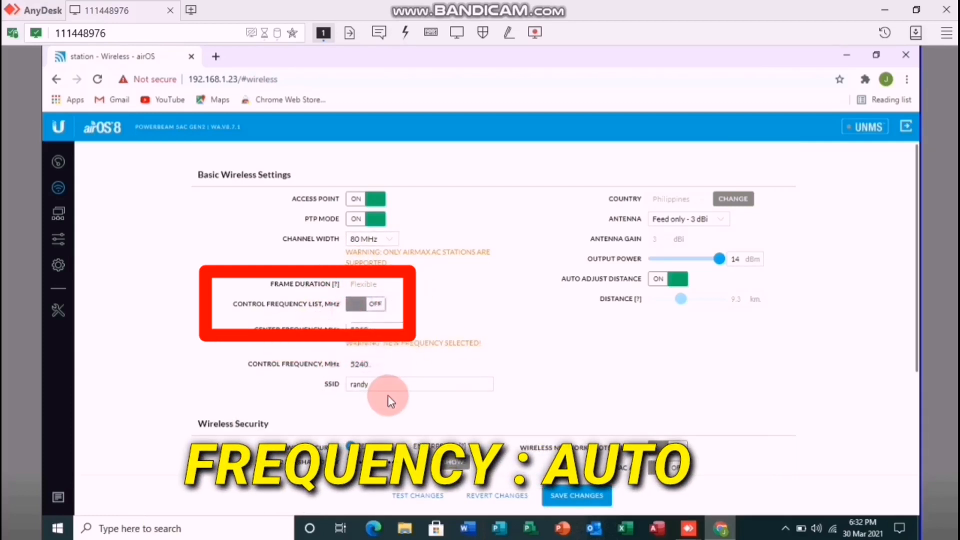
pyautogui.click(415, 388)
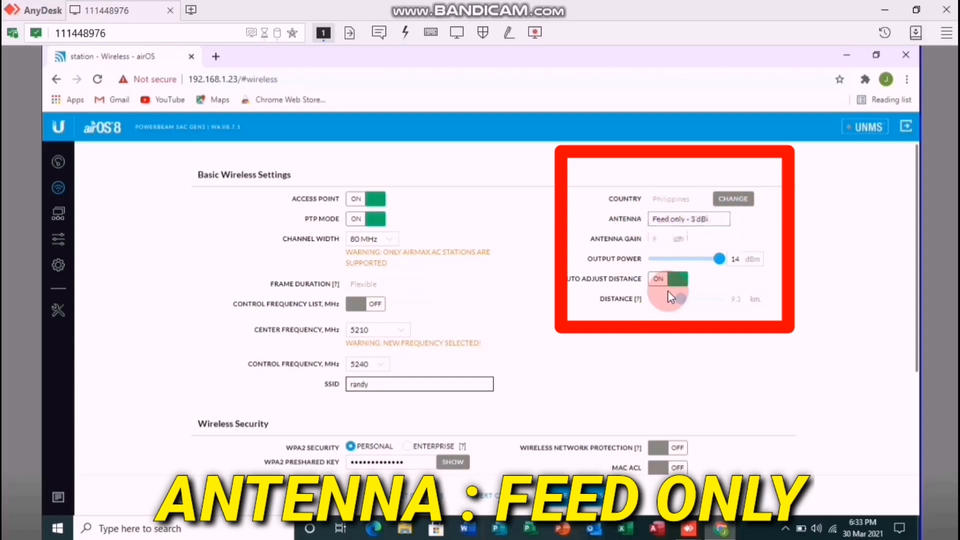
pyautogui.moveTo(716, 265)
pyautogui.mouseDown()
pyautogui.moveTo(676, 259)
pyautogui.moveTo(725, 267)
pyautogui.mouseUp()
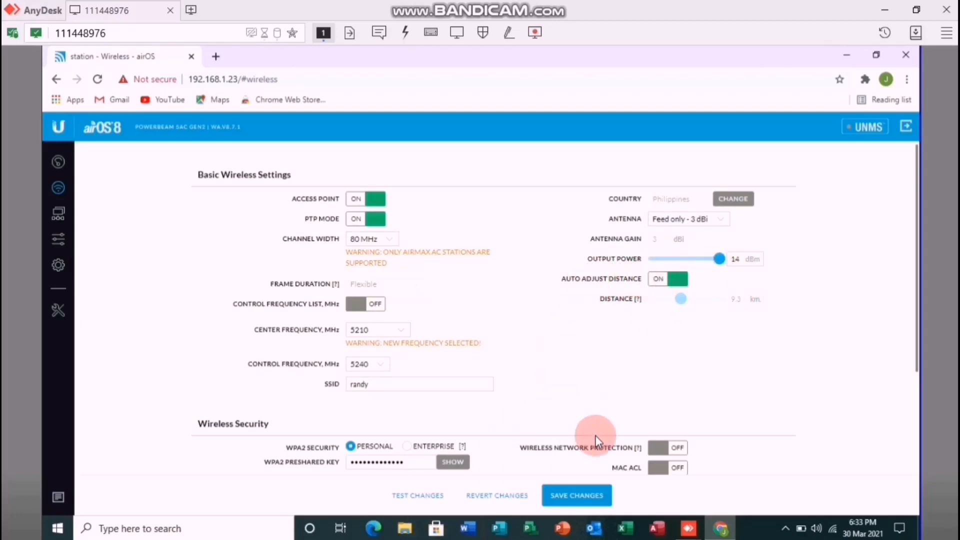
# Turn off Calculate EIRP Limit in the advanced wireless settings and save the wireless changes.
pyautogui.scroll(-3, 544, 366)
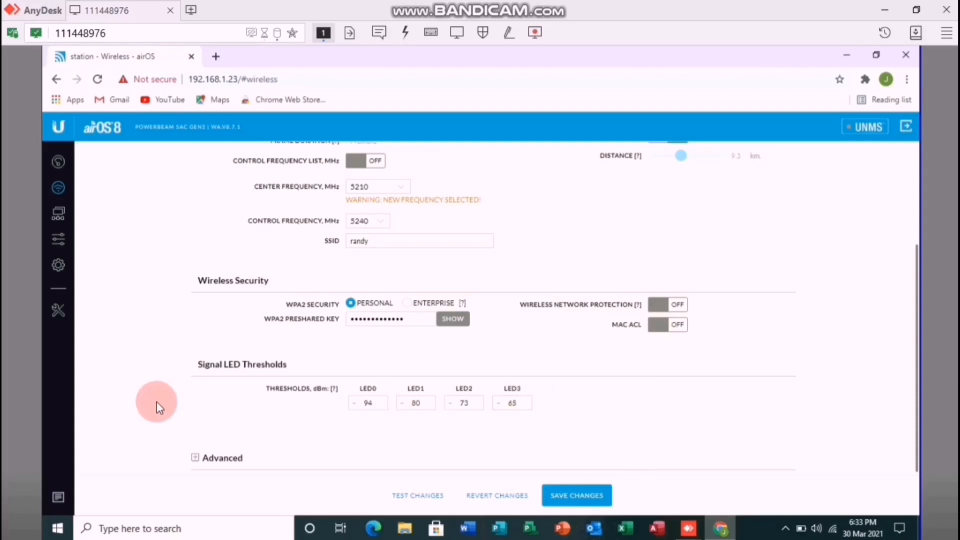
pyautogui.click(210, 461)
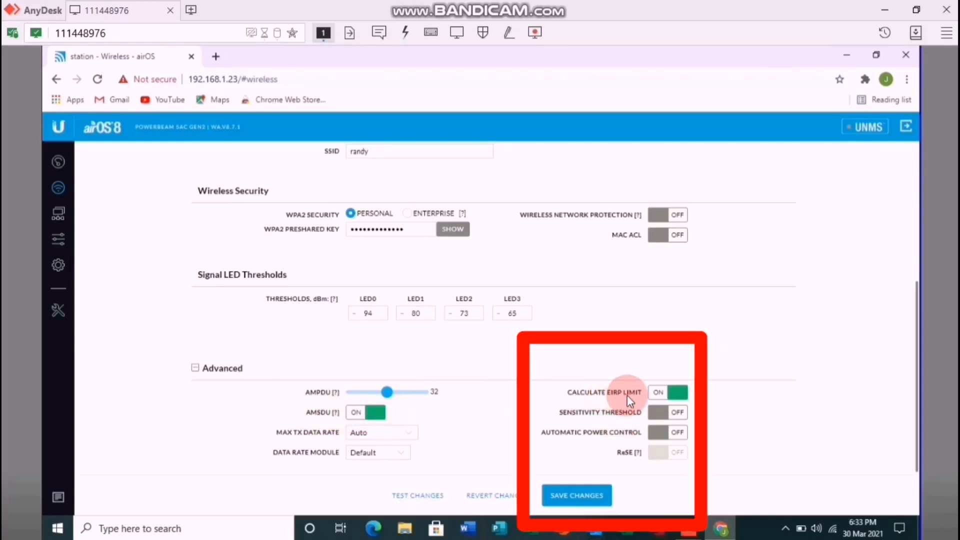
pyautogui.click(672, 399)
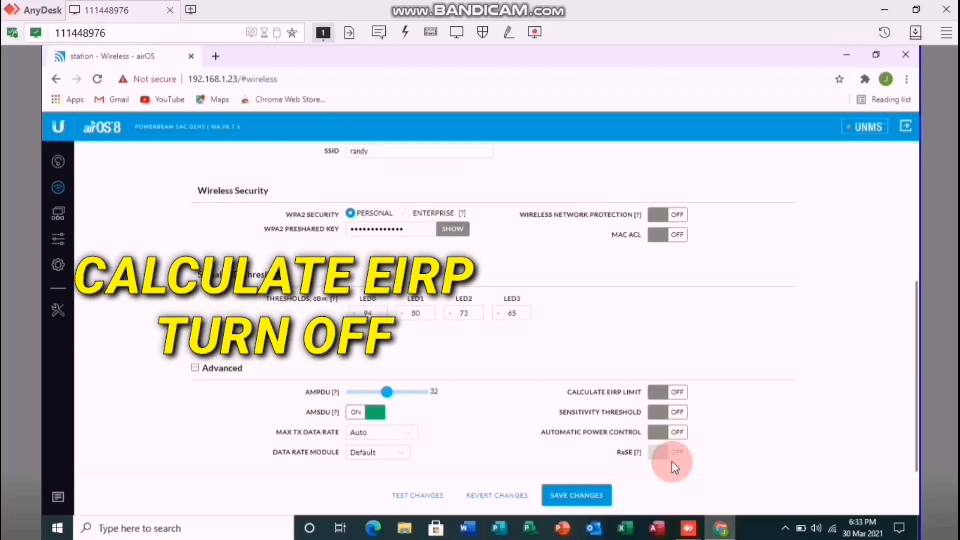
pyautogui.scroll(5, 799, 385)
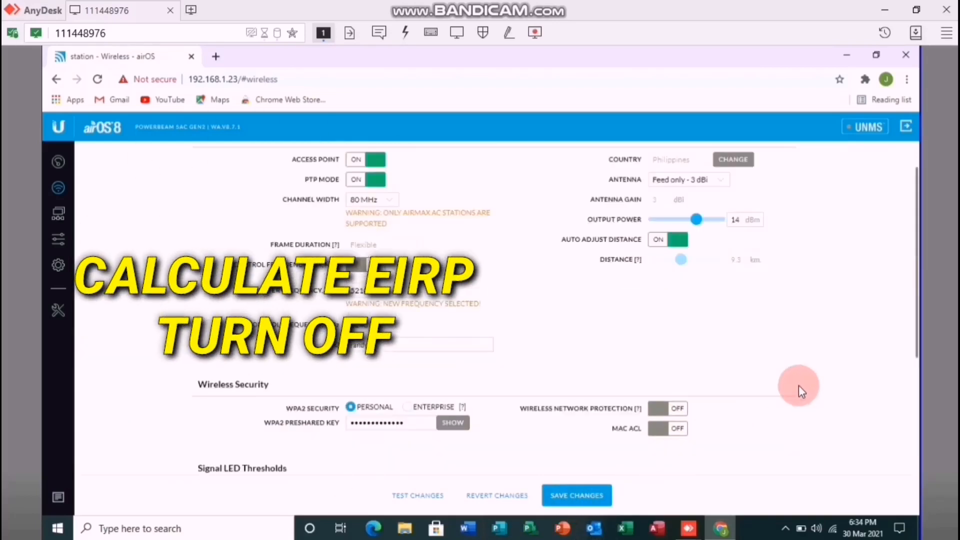
pyautogui.scroll(-4, 792, 365)
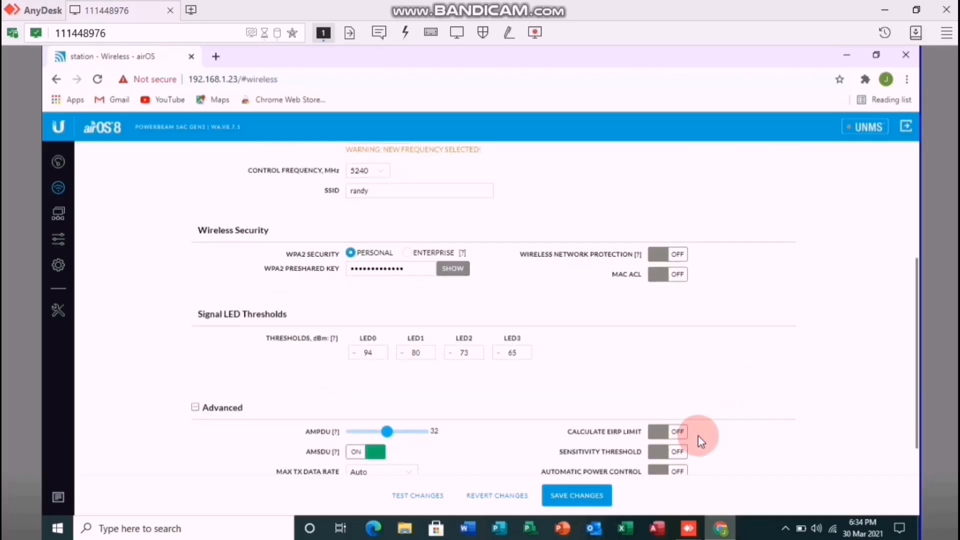
pyautogui.click(585, 496)
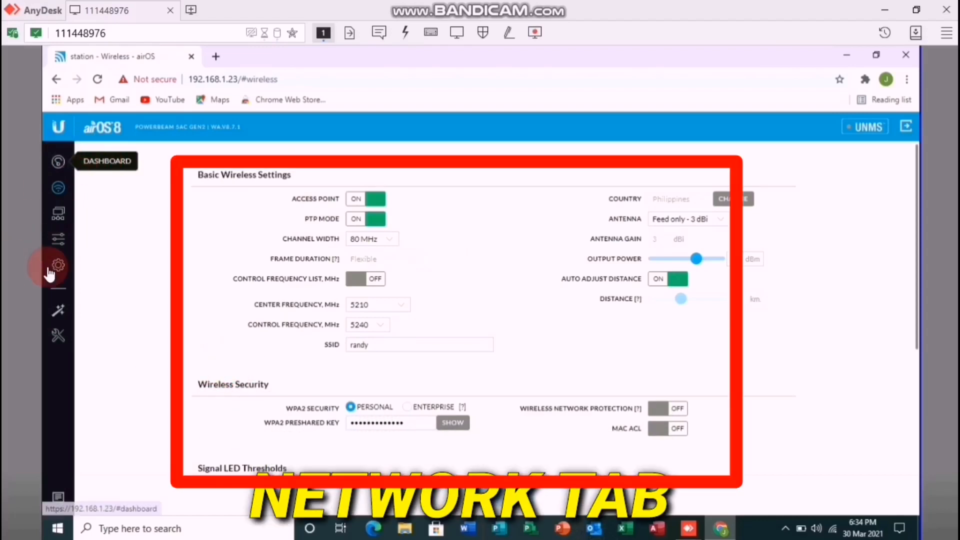
# Review the management network settings, turn off IPv6 and save the network changes.
pyautogui.click(58, 214)
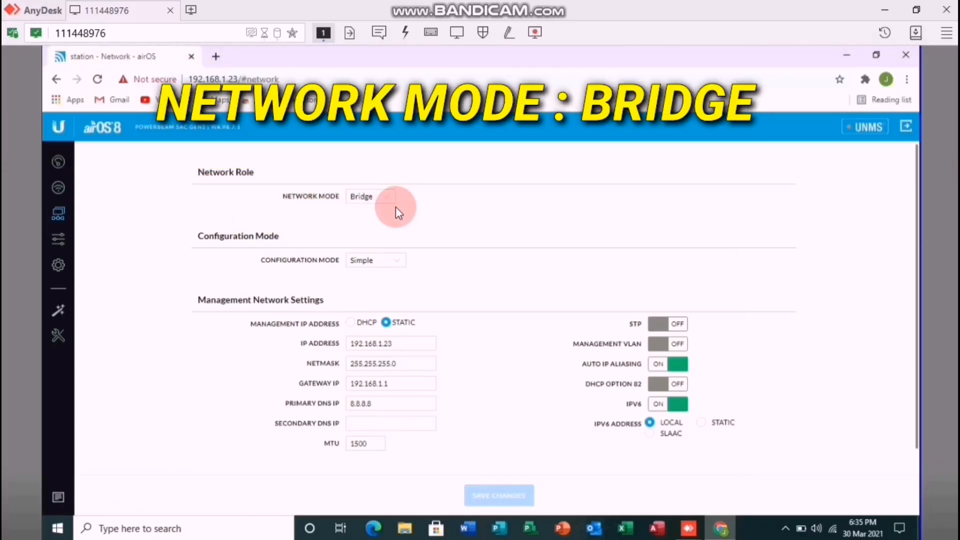
pyautogui.click(424, 357)
pyautogui.click(402, 344)
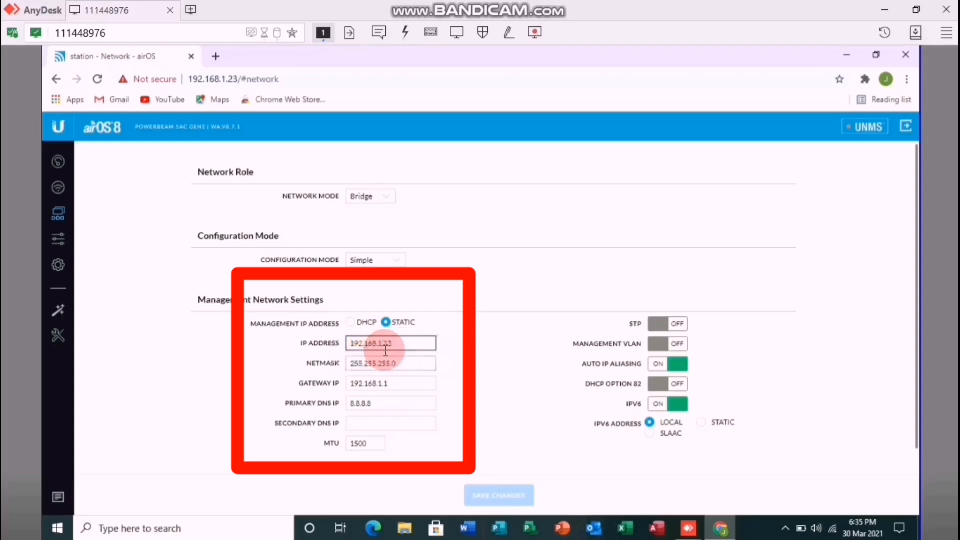
pyautogui.click(408, 418)
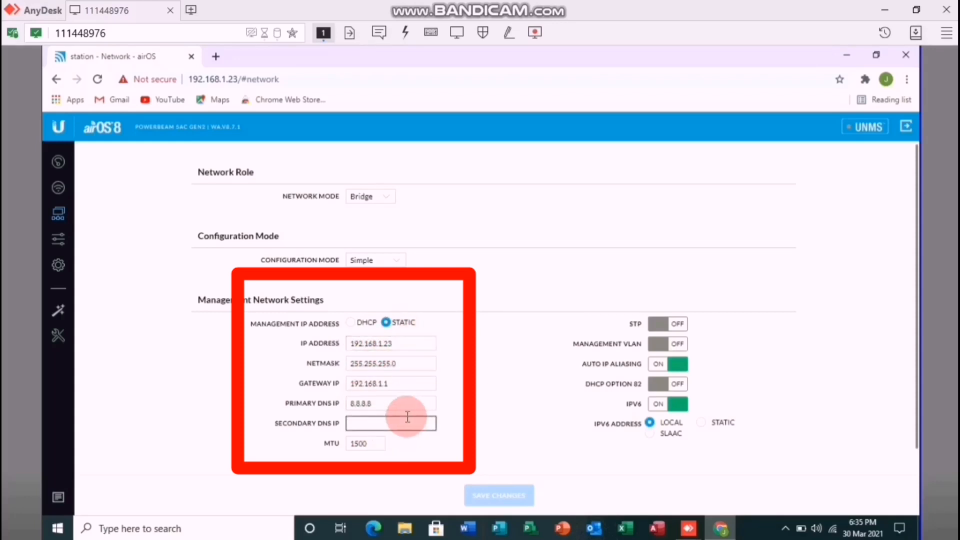
pyautogui.click(392, 383)
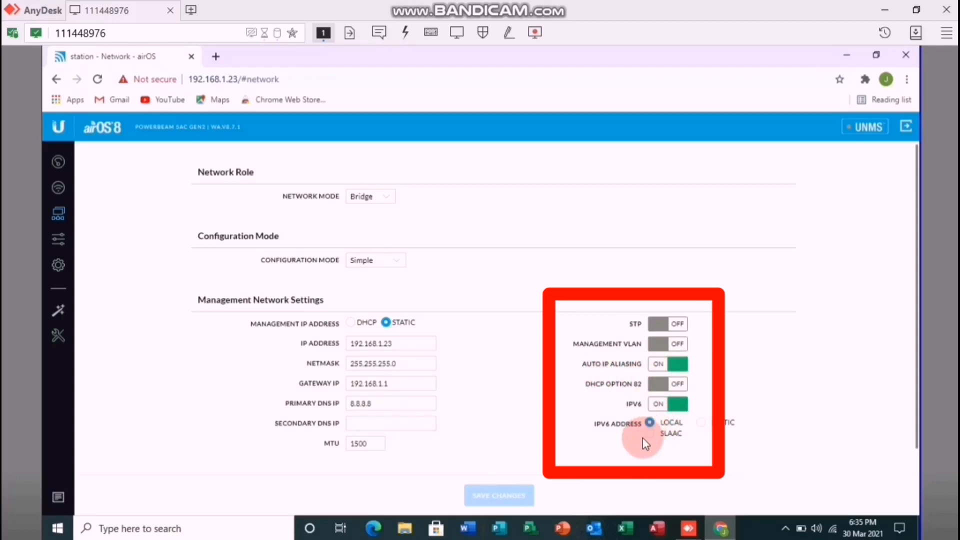
pyautogui.click(683, 406)
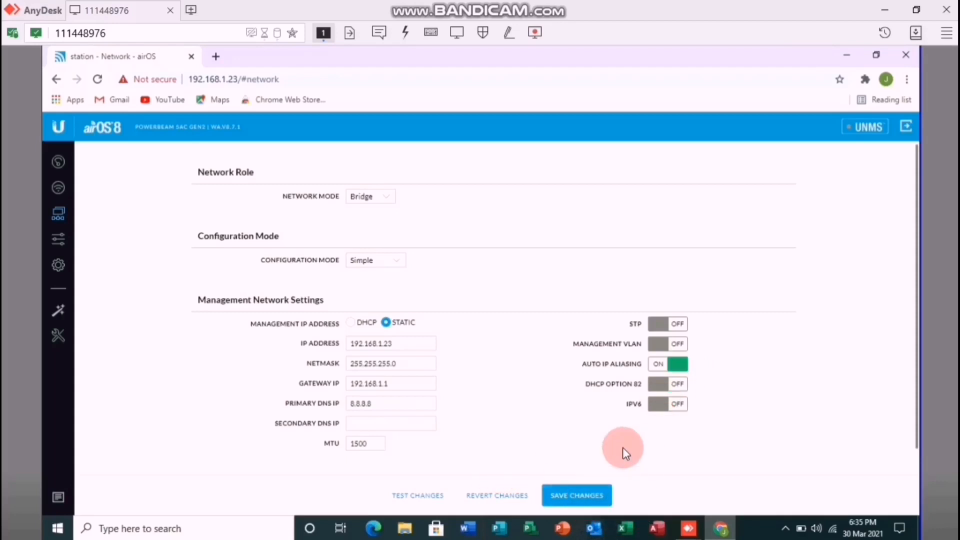
pyautogui.scroll(-1, 626, 470)
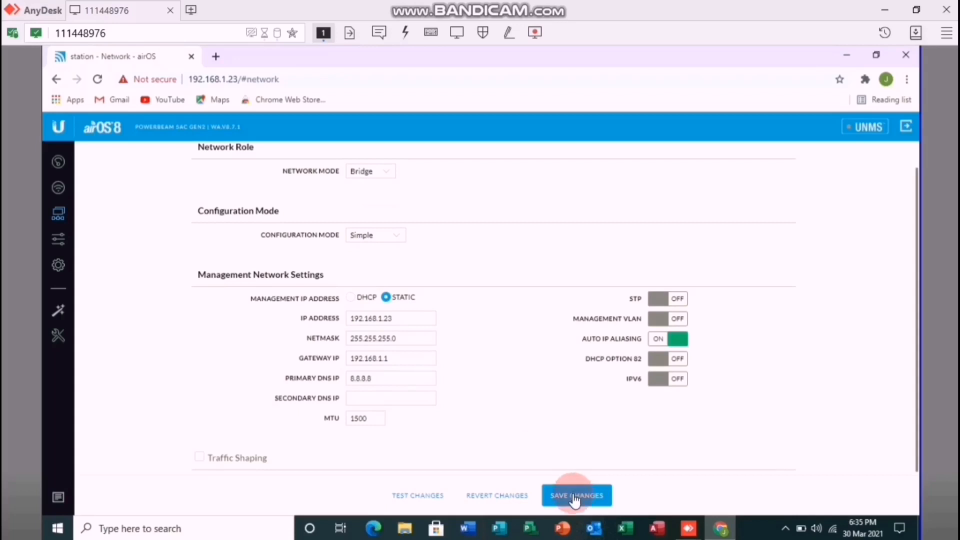
pyautogui.click(590, 496)
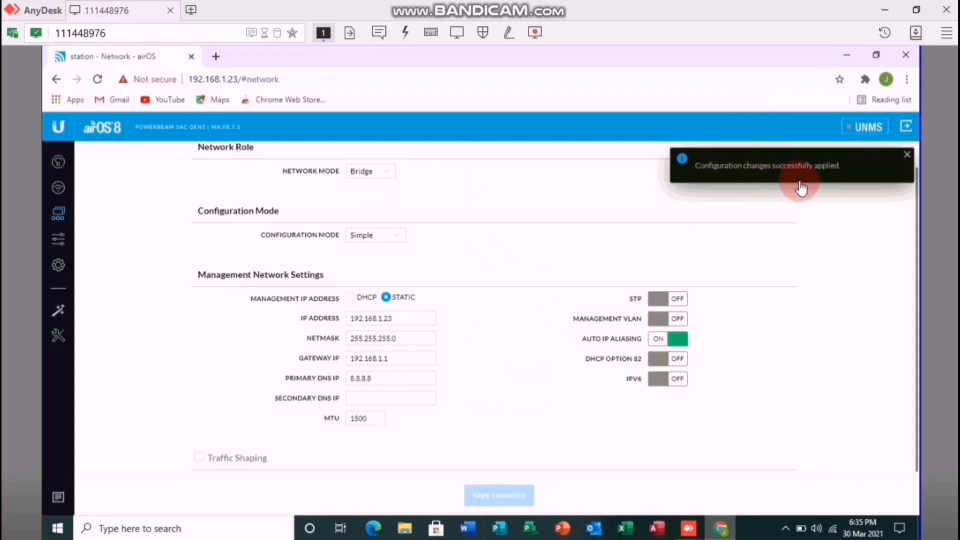
# Enable CDP under the device discovery services and save the services changes.
pyautogui.click(61, 242)
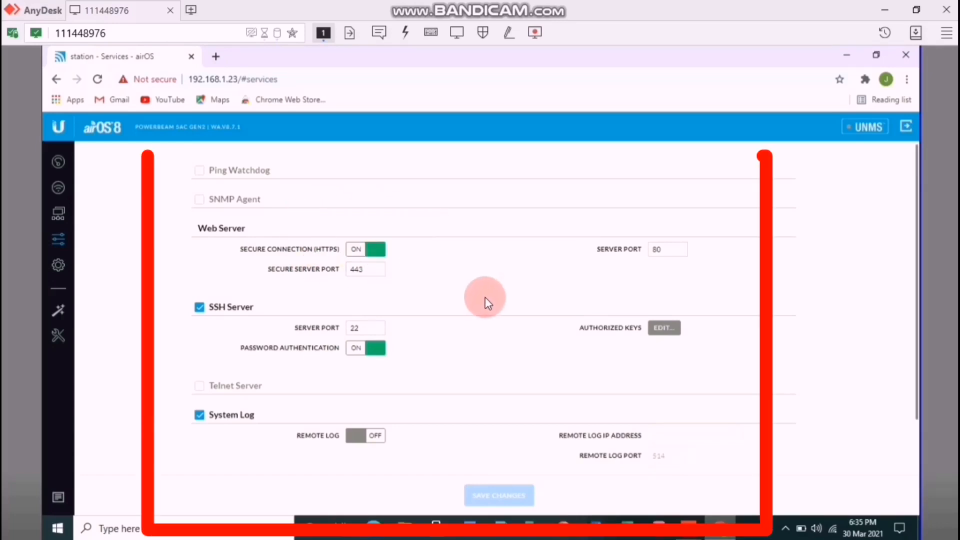
pyautogui.scroll(-2, 188, 263)
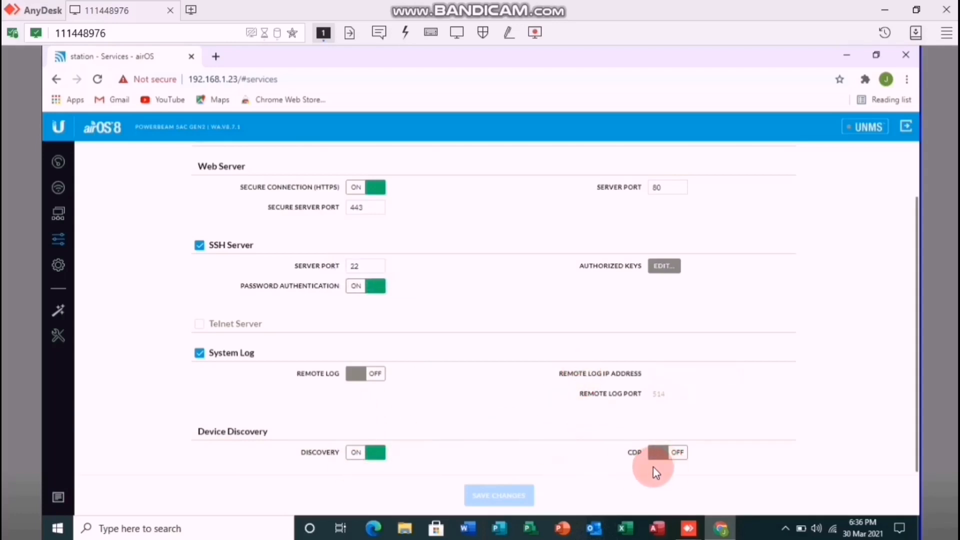
pyautogui.click(659, 454)
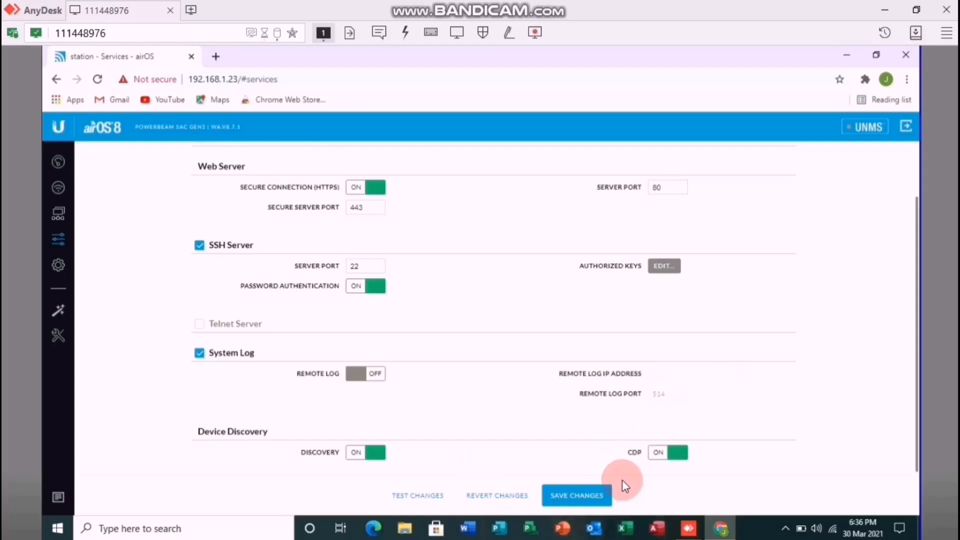
pyautogui.click(589, 502)
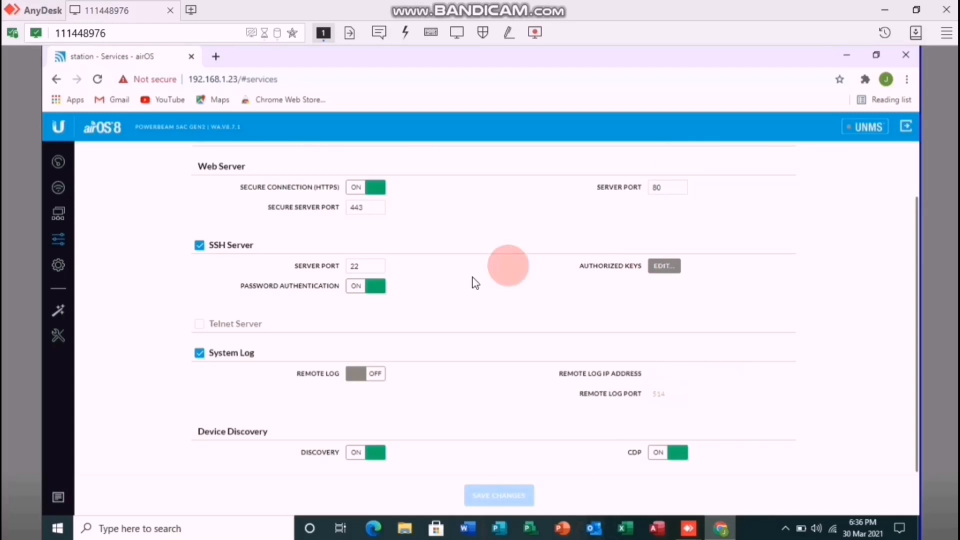
# Change the device name to AP in the system settings.
pyautogui.click(58, 266)
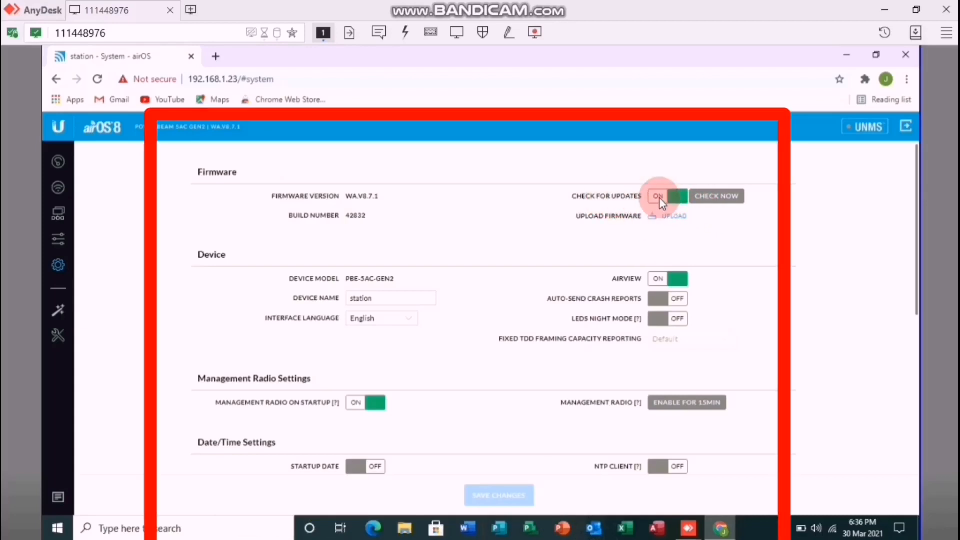
pyautogui.scroll(-3, 497, 289)
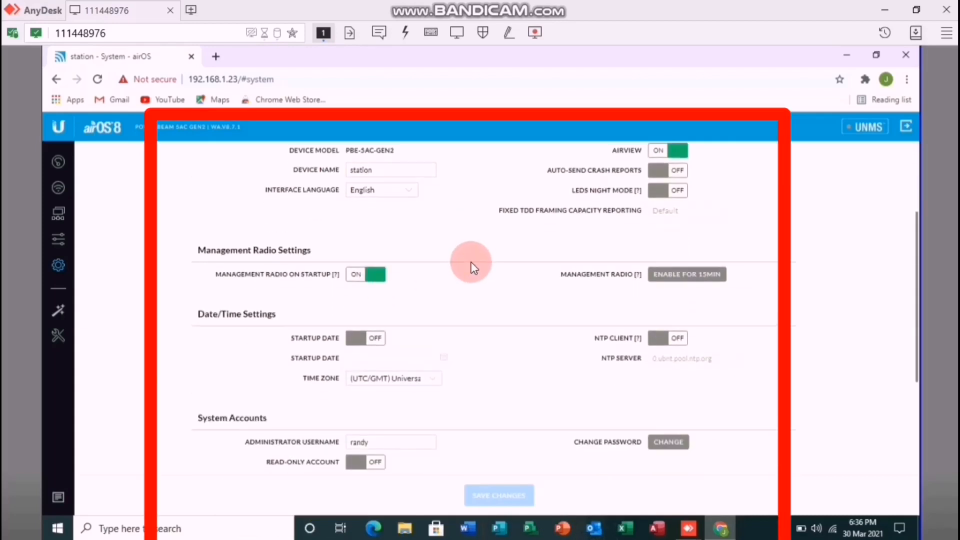
pyautogui.scroll(3, 473, 264)
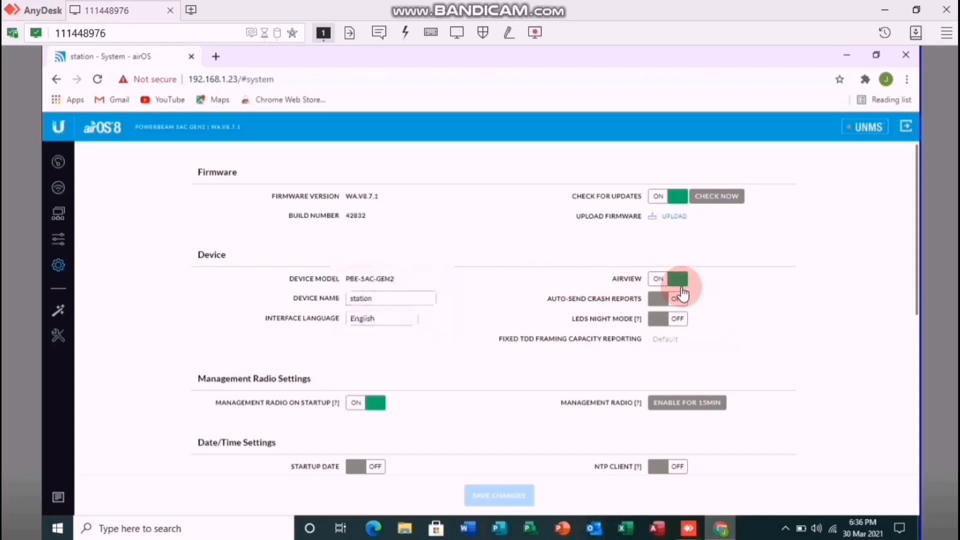
pyautogui.write('AP')
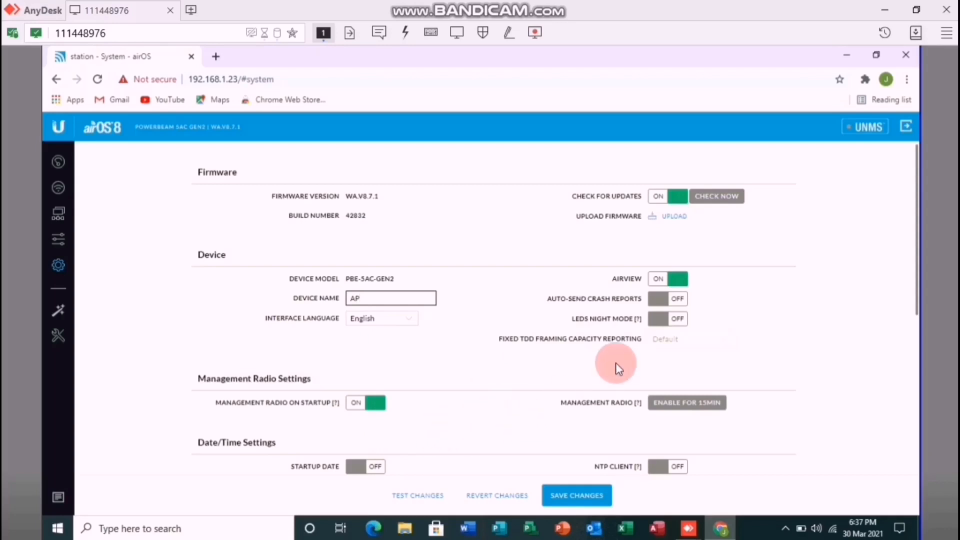
# Set the device's time zone to (GMT+08:00) Beijing, Perth, Singapore, Hong Kong.
pyautogui.scroll(-3, 500, 400)
pyautogui.click(435, 384)
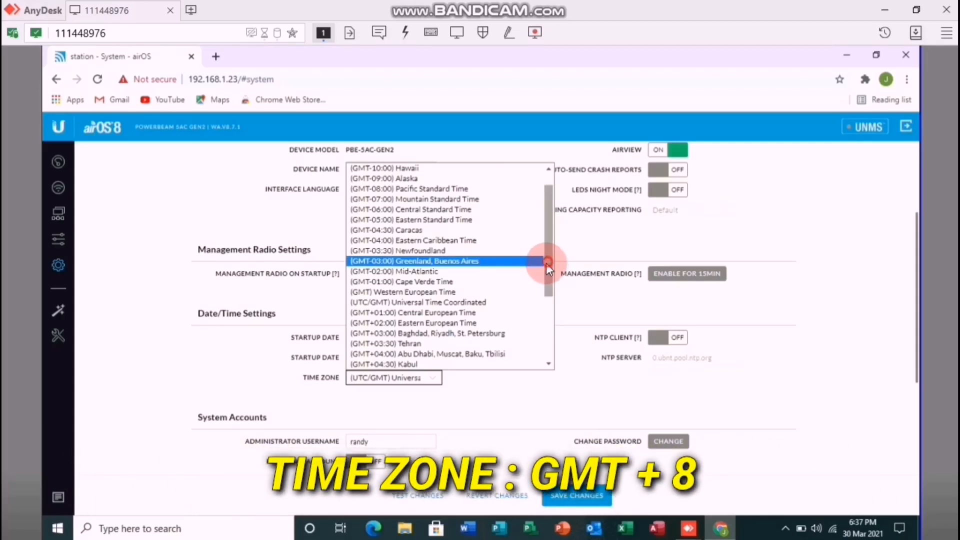
pyautogui.scroll(-1, 540, 320)
pyautogui.scroll(-2, 545, 332)
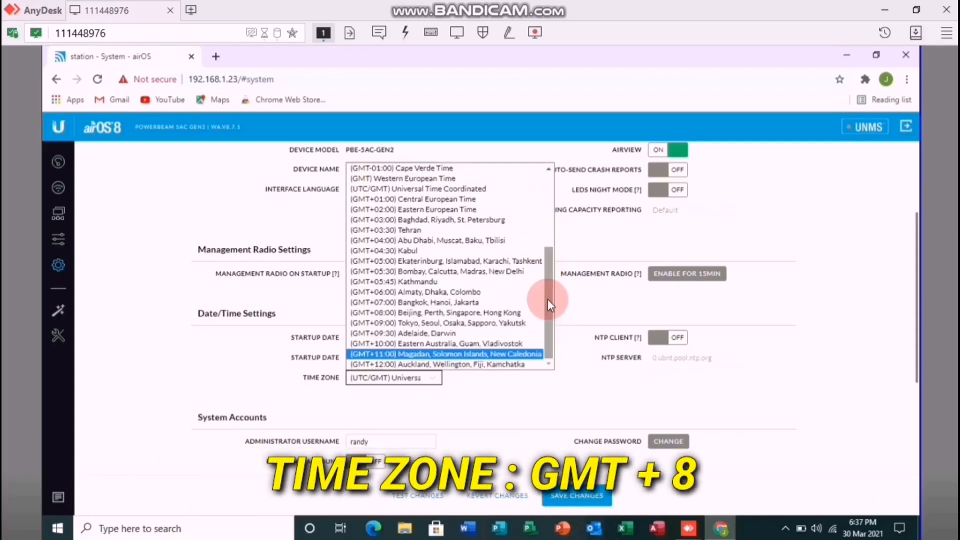
pyautogui.click(472, 316)
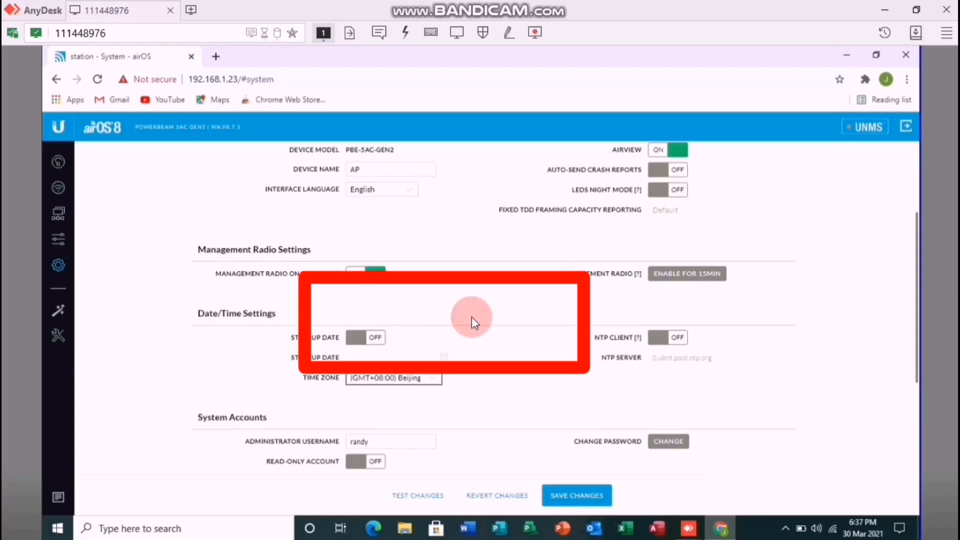
# Review the system account, location and maintenance settings and save the system changes.
pyautogui.scroll(-3, 467, 416)
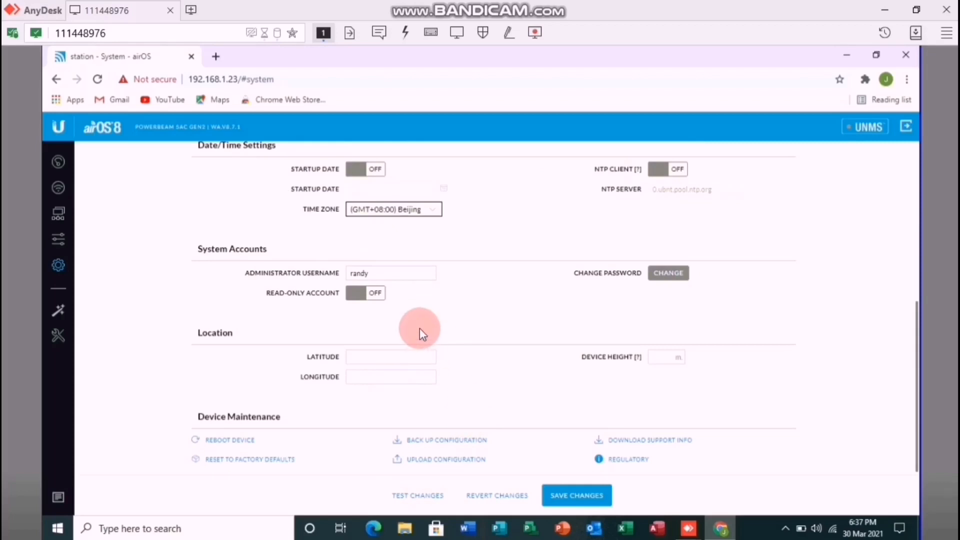
pyautogui.scroll(4, 419, 328)
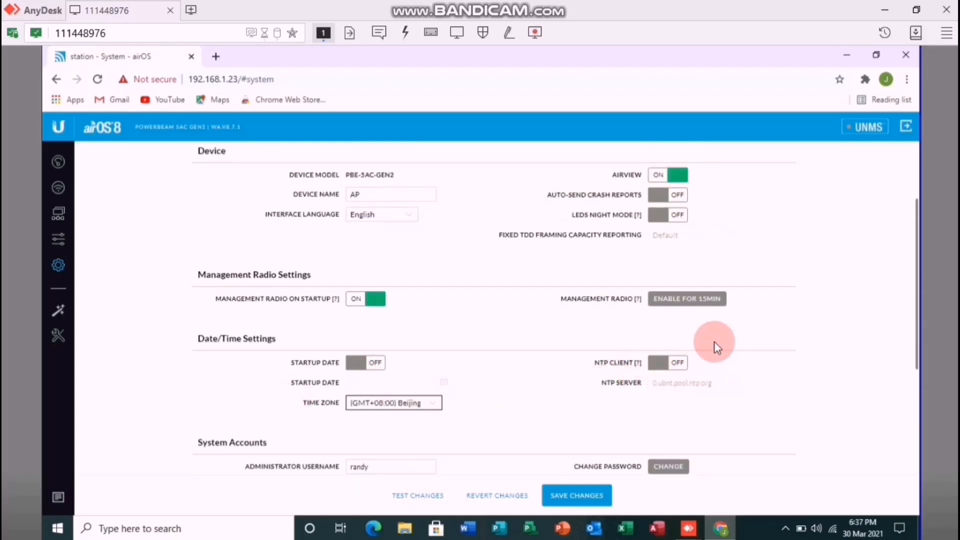
pyautogui.scroll(-4, 712, 367)
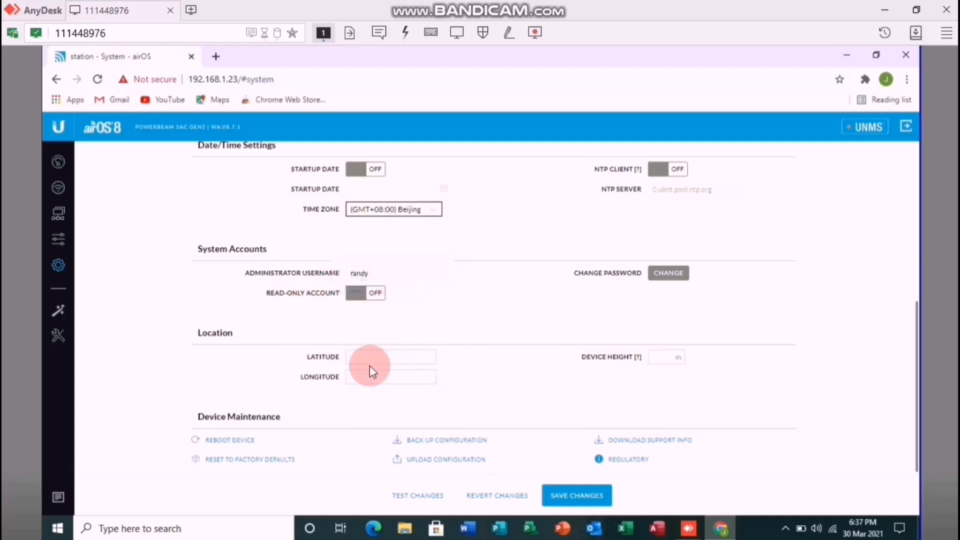
pyautogui.click(376, 377)
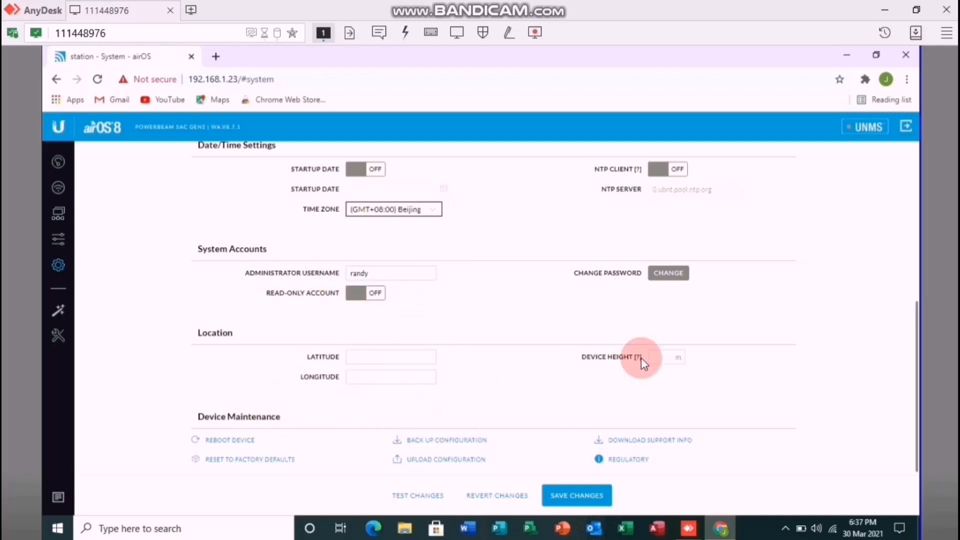
pyautogui.scroll(3, 710, 350)
pyautogui.scroll(-3, 562, 485)
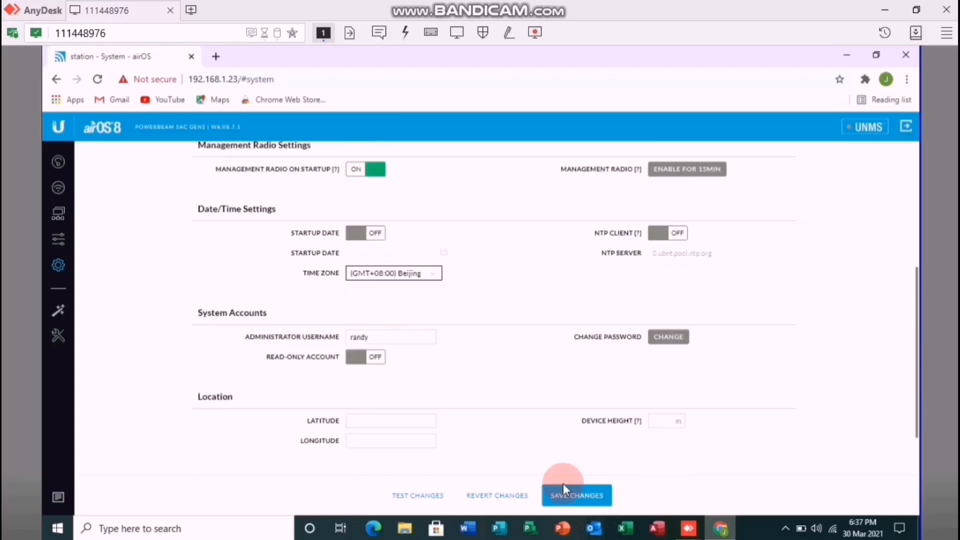
pyautogui.click(574, 496)
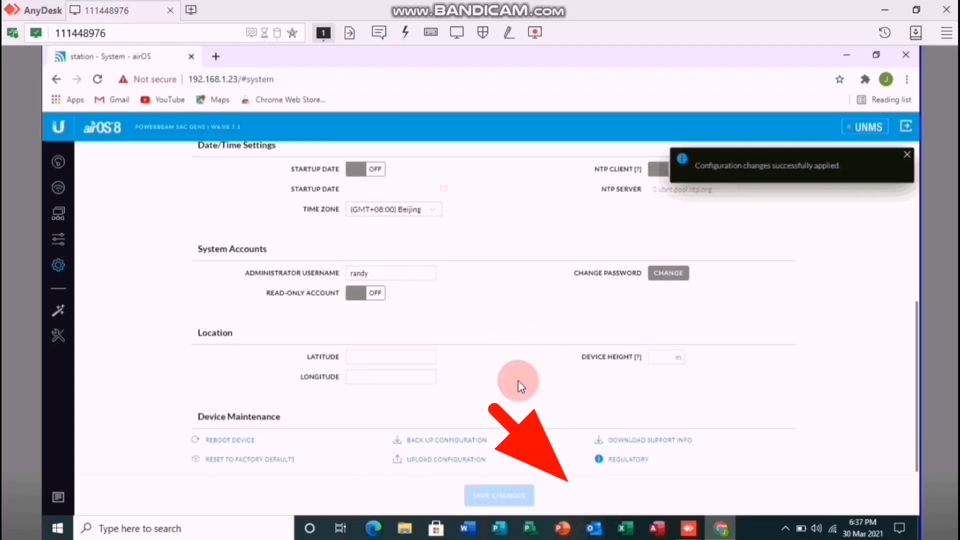
# Open the list of device tools such as Alignment, Site Survey, Ping and Speed Test.
pyautogui.scroll(5, 533, 334)
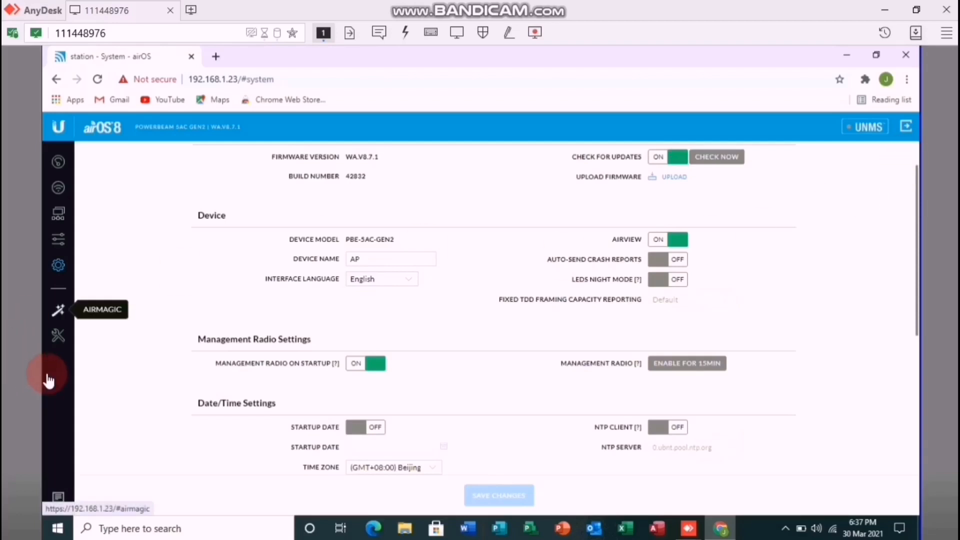
pyautogui.click(57, 338)
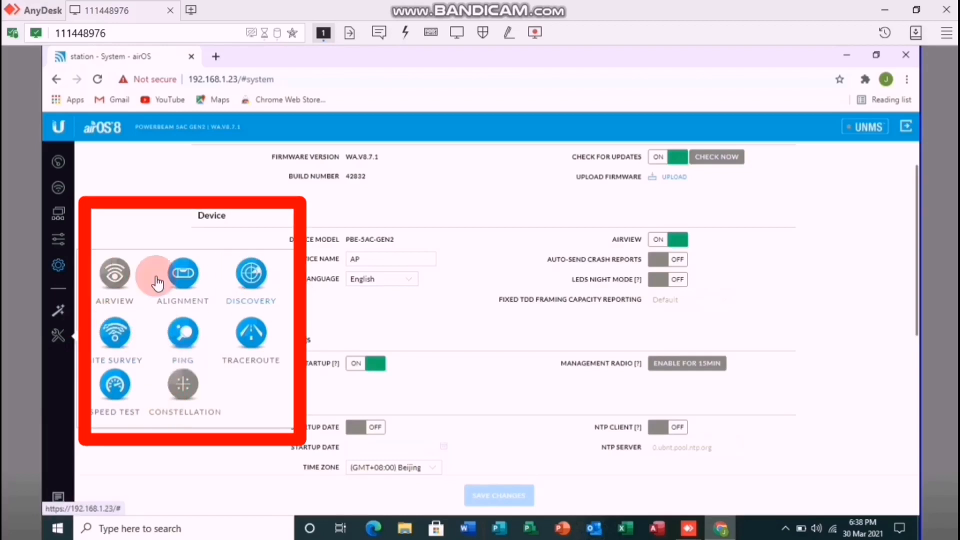
# Run a site survey to examine the nearby wireless networks and their signal levels, and close the survey.
pyautogui.click(115, 334)
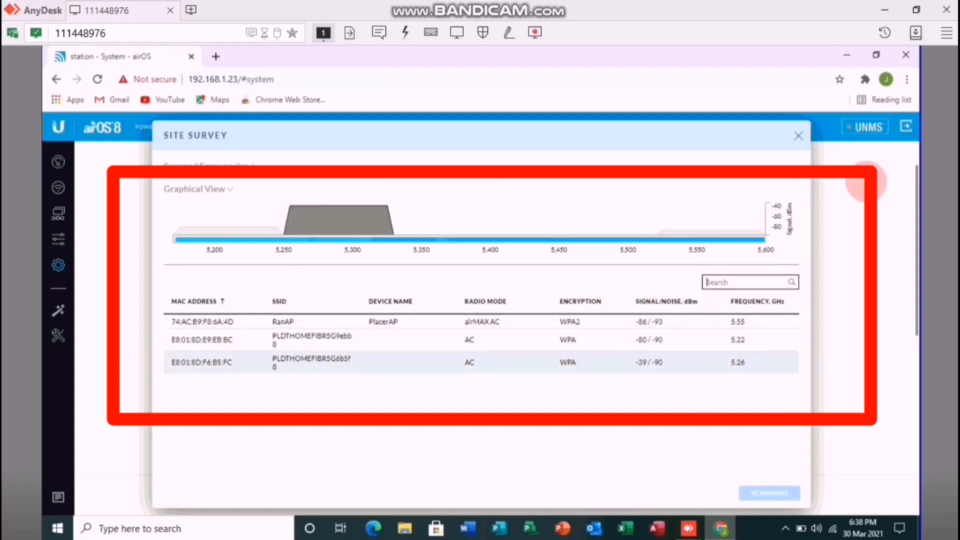
pyautogui.click(800, 157)
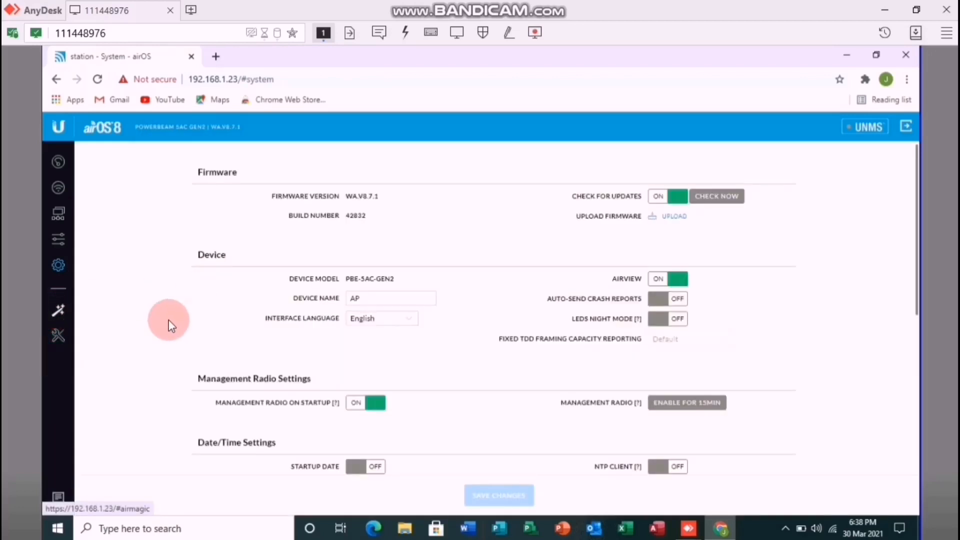
# Review the dashboard's link status, RF environment, and device, wireless and Ethernet details.
pyautogui.click(57, 169)
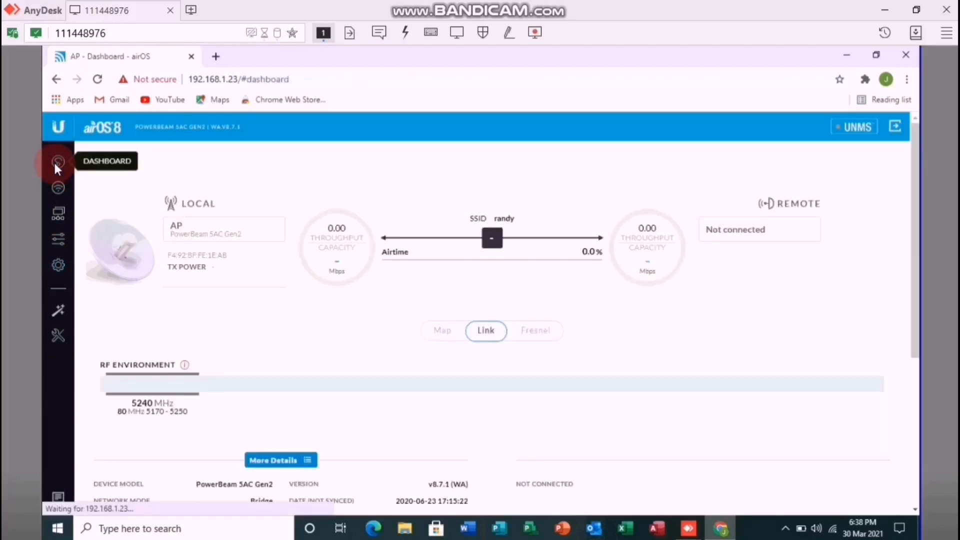
pyautogui.scroll(-5, 385, 359)
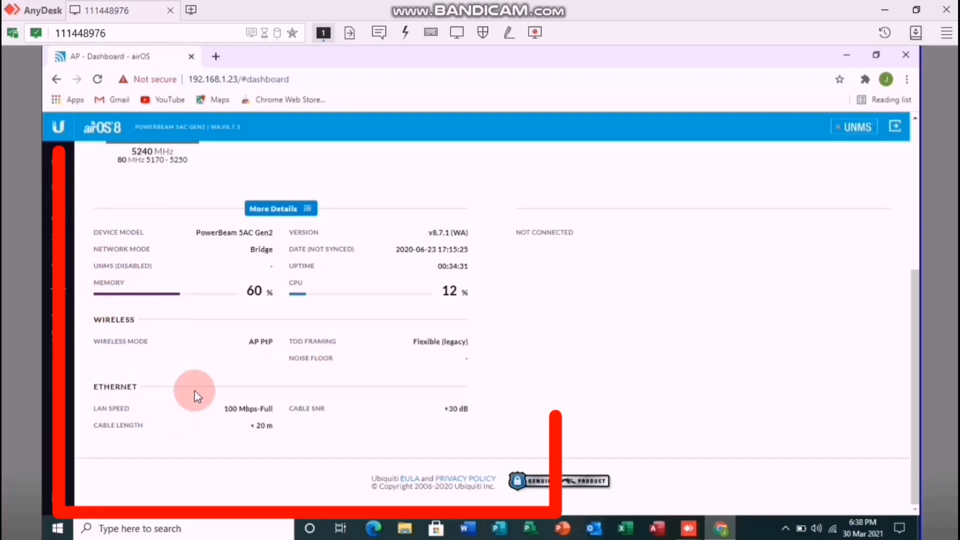
pyautogui.scroll(2, 120, 380)
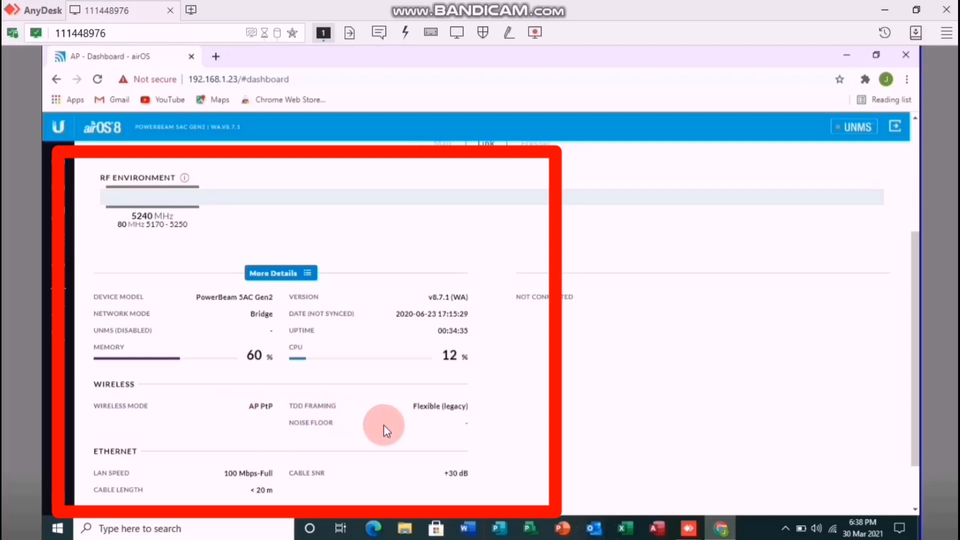
pyautogui.scroll(-2, 384, 424)
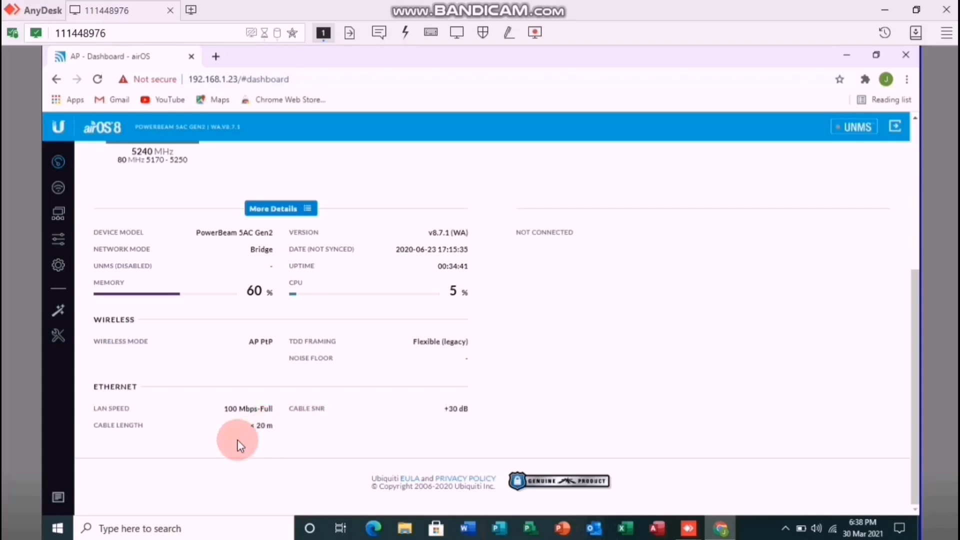
pyautogui.scroll(5, 236, 422)
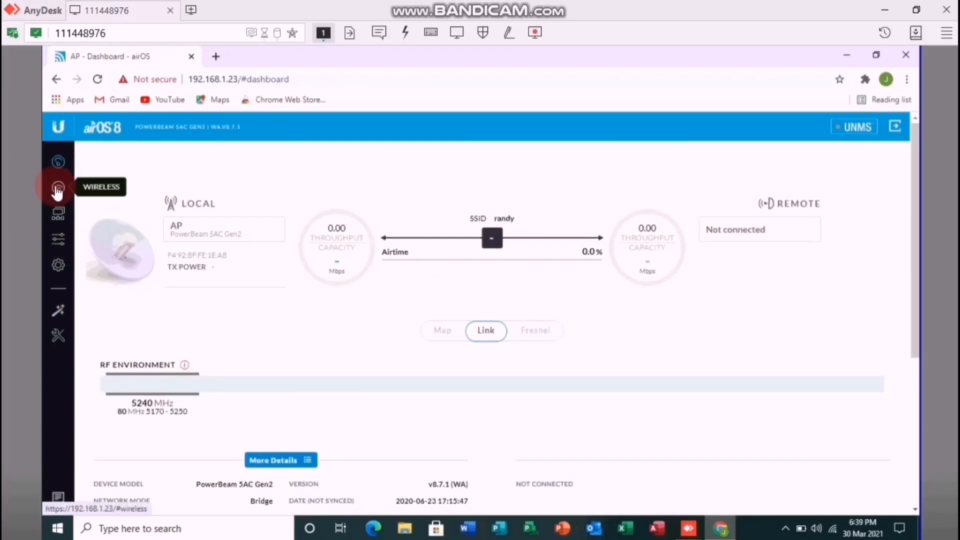
# Check the saved basic wireless, security, signal LED threshold and advanced settings on the wireless page.
pyautogui.click(58, 189)
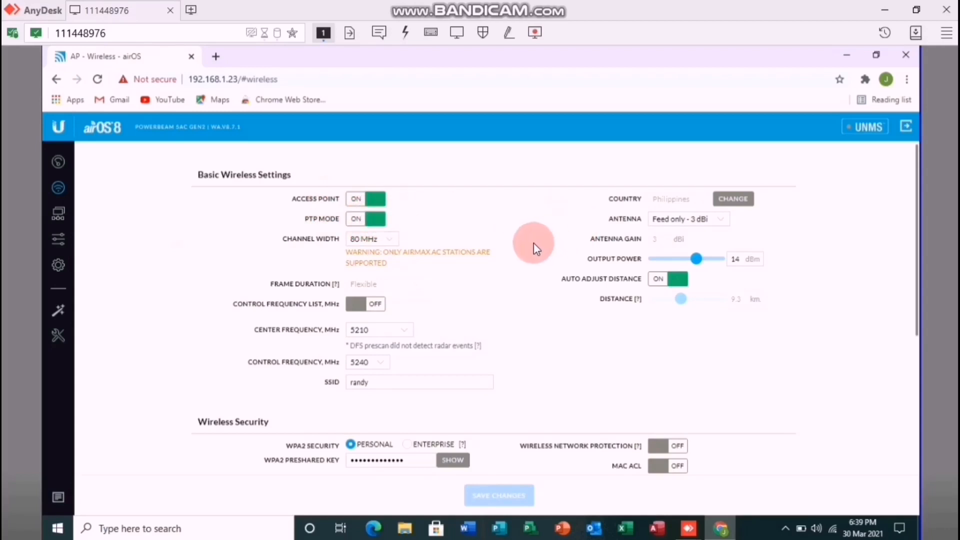
pyautogui.scroll(-1, 736, 359)
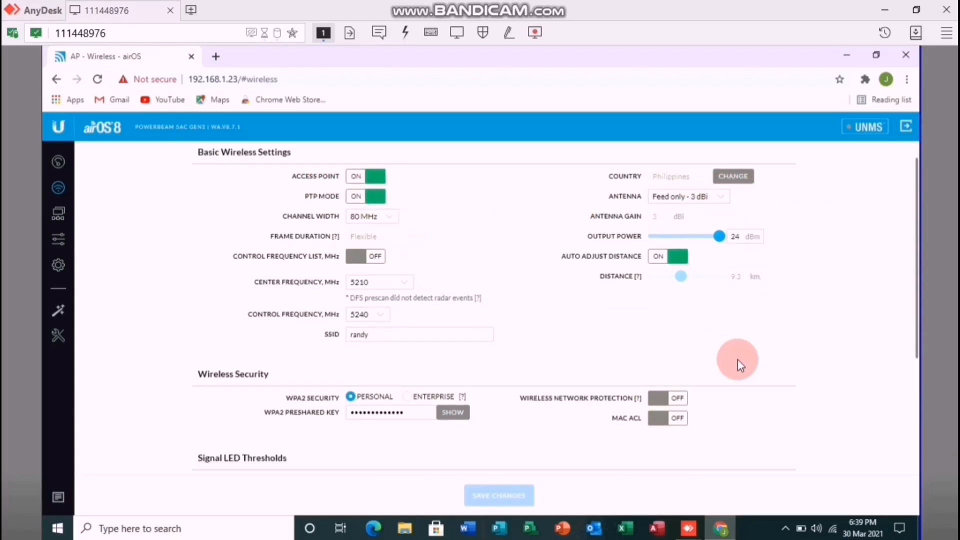
pyautogui.scroll(-3, 737, 359)
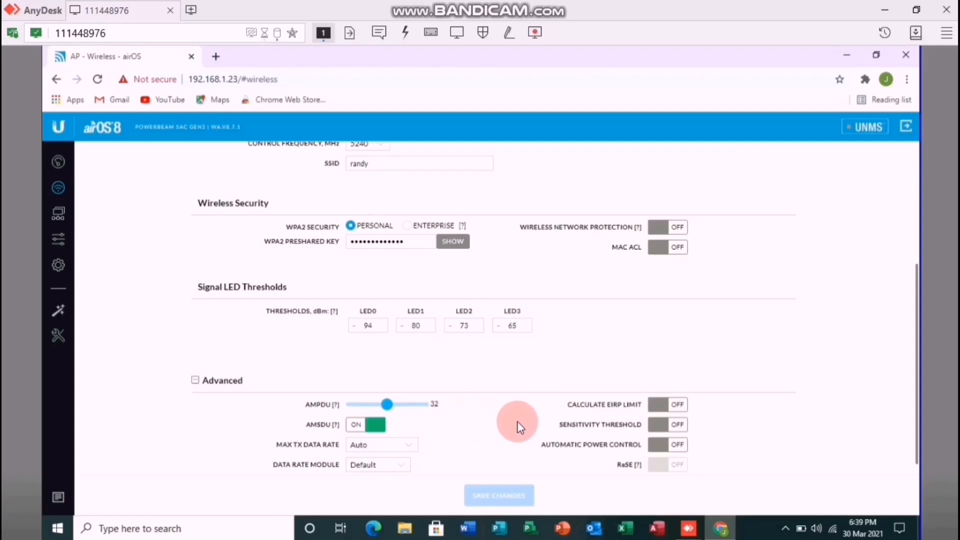
pyautogui.scroll(4, 520, 386)
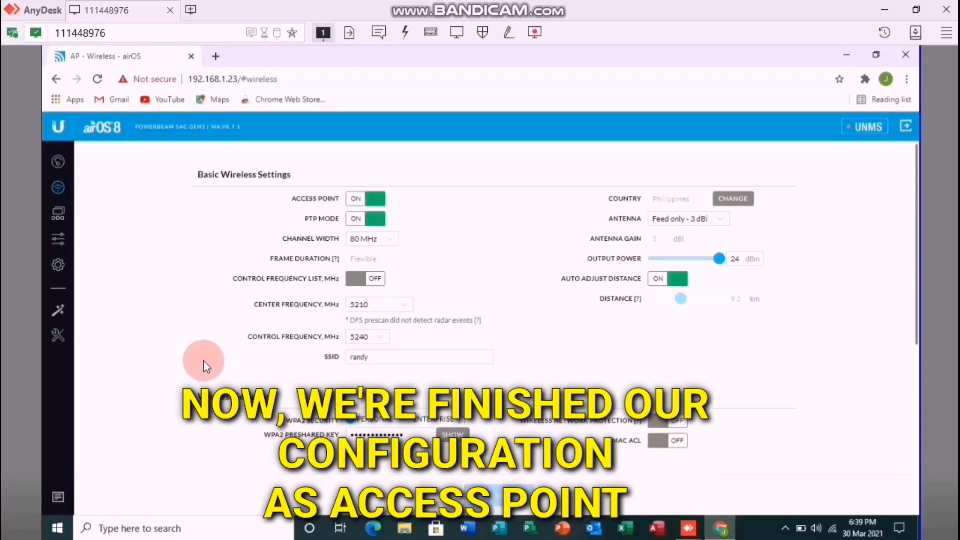
# Log out of the device's management interface and select the browser's current address for replacement.
pyautogui.click(900, 128)
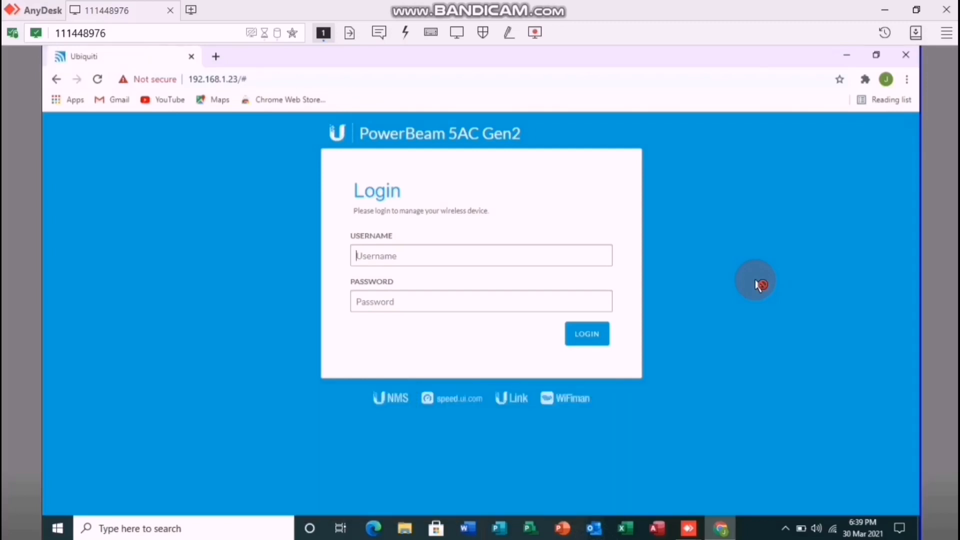
pyautogui.hotkey('ctrl', 'l')
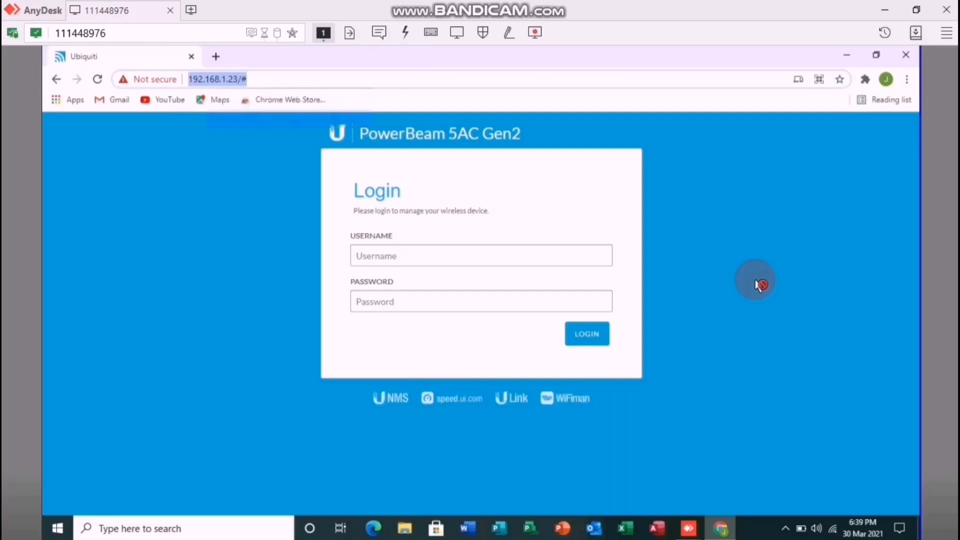